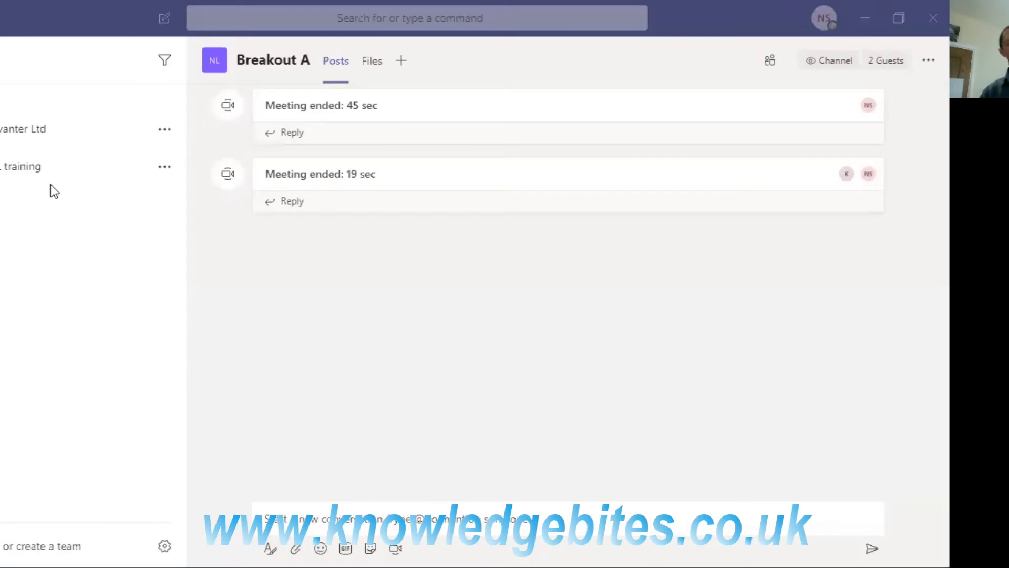
# Step: Start an instant meeting with the subject "Friday's course!" in the General channel of the Navanter Ltd team
pyautogui.click(25, 139)
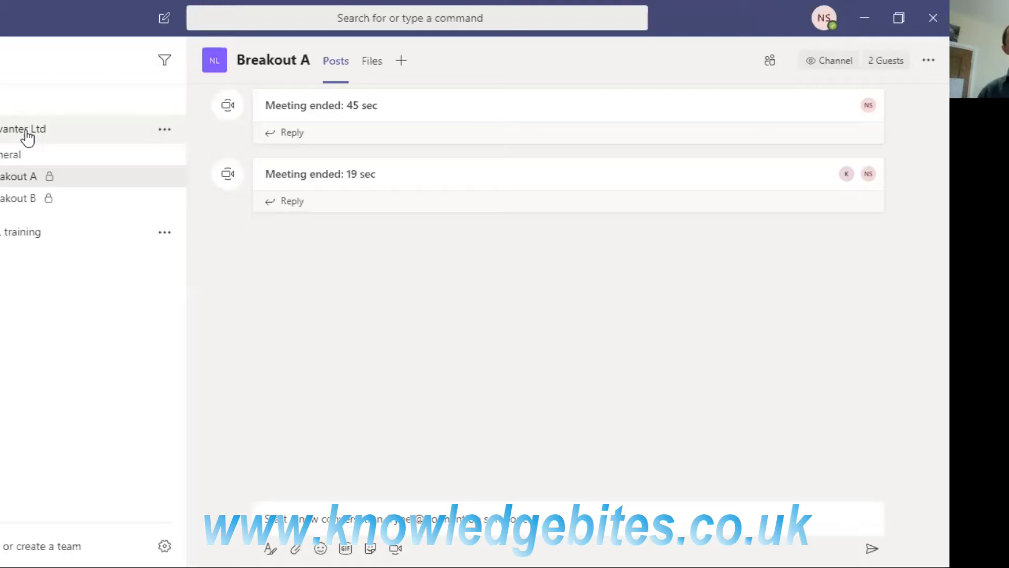
pyautogui.click(3, 159)
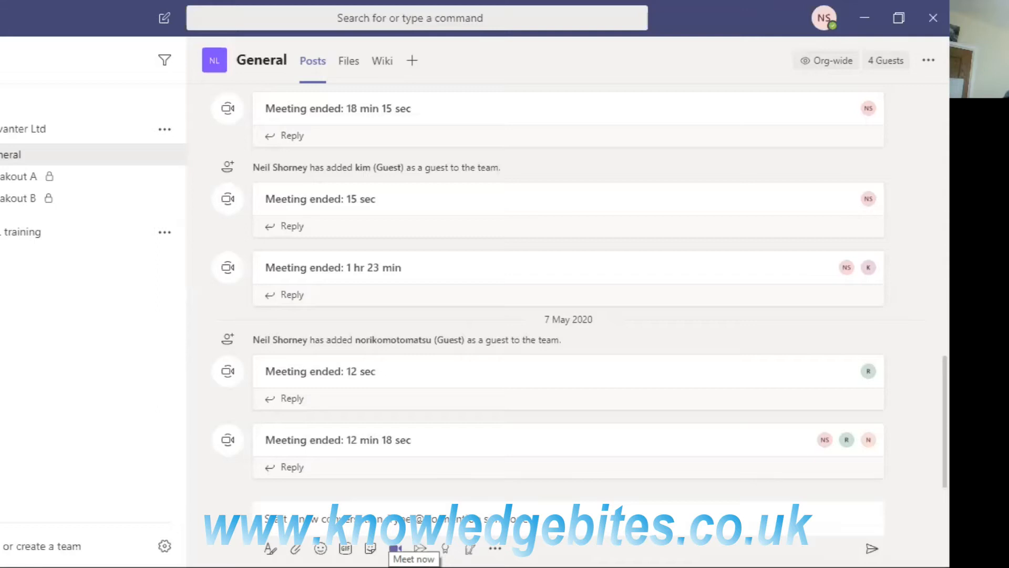
pyautogui.click(395, 548)
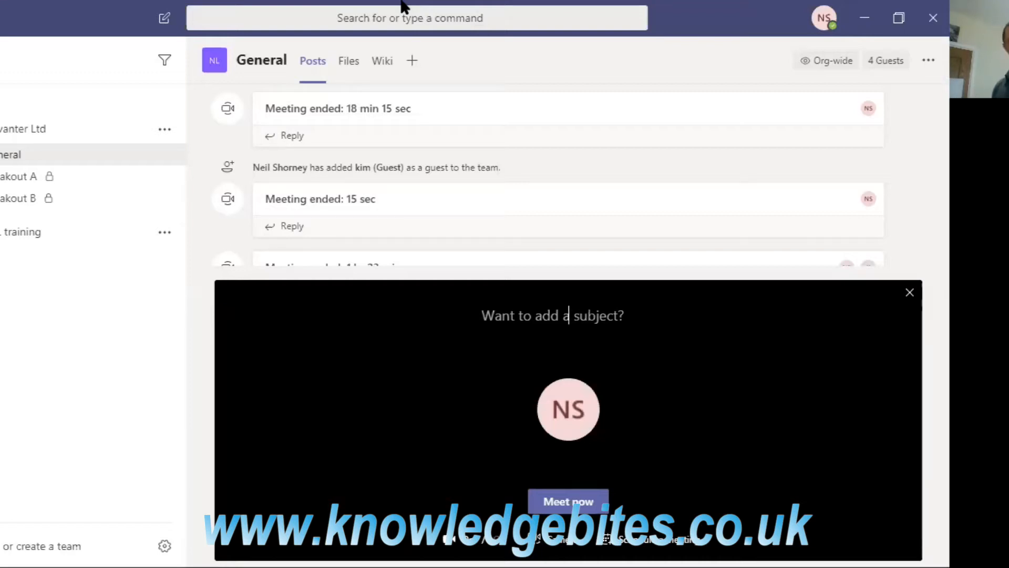
pyautogui.write("Friday's")
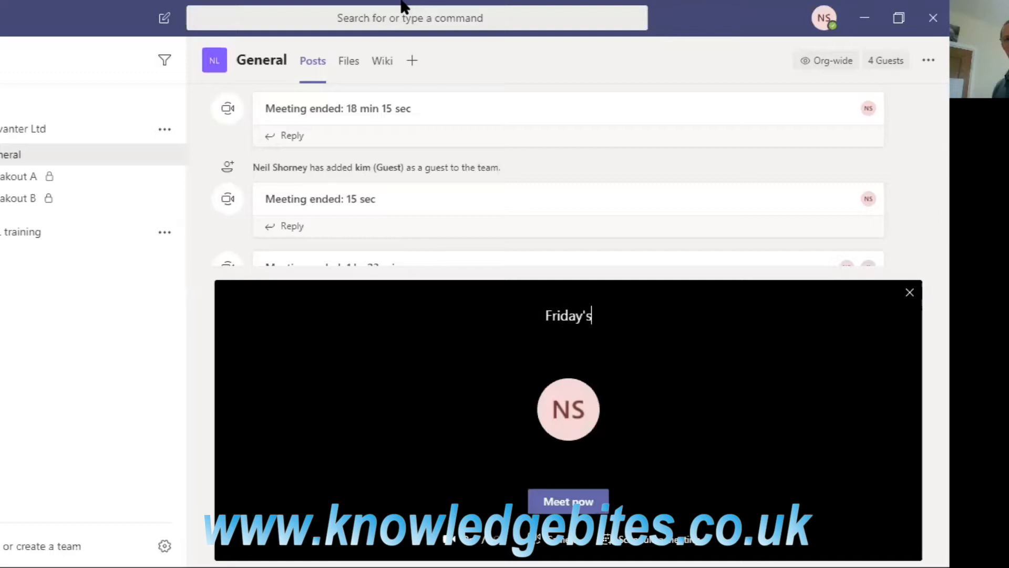
pyautogui.write(' course!')
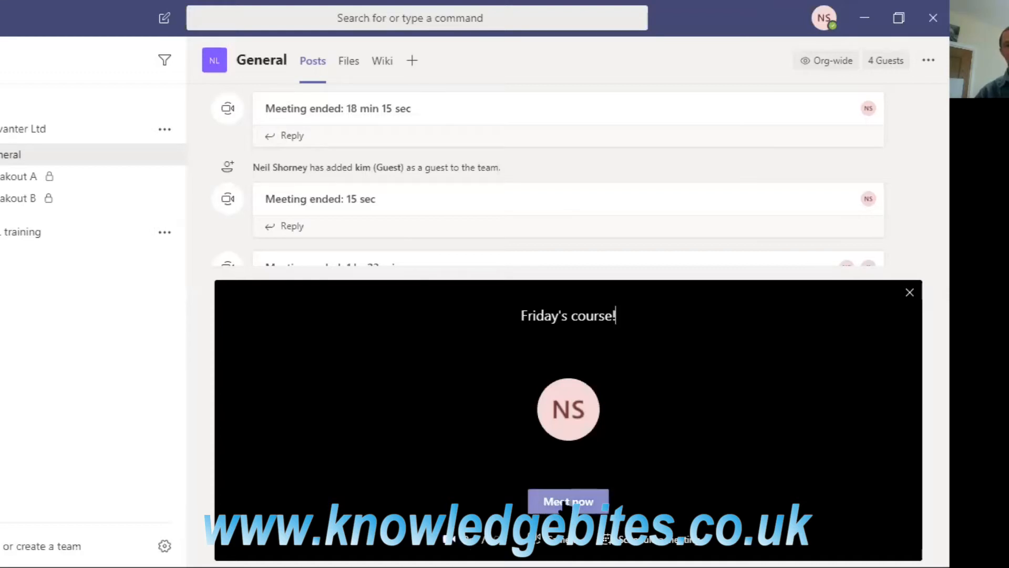
pyautogui.click(560, 501)
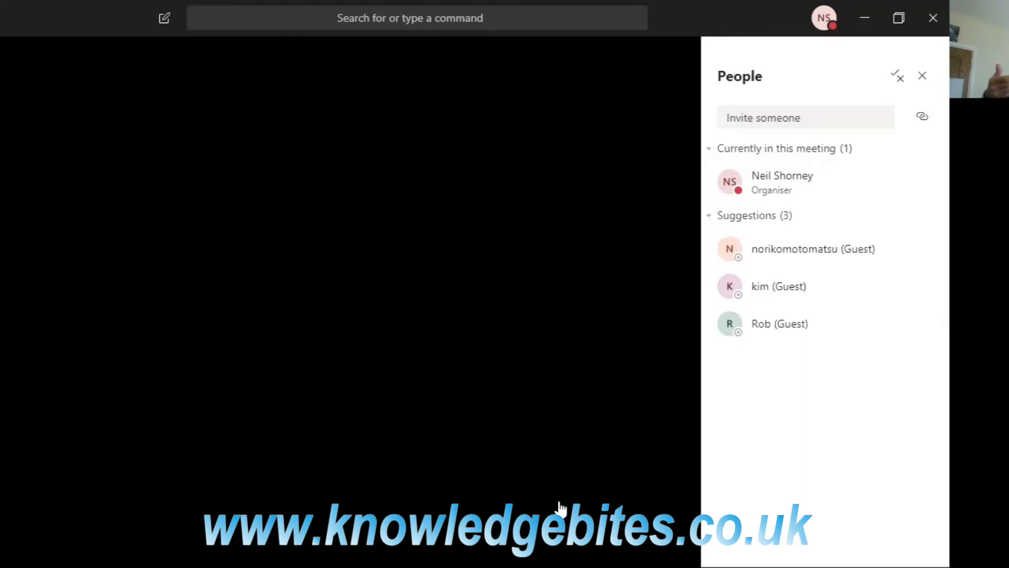
# Step: Open the Polly chat while the meeting runs and send the nonsense text "ktju gdf,h jyhk cghf.lk"
pyautogui.moveTo(683, 524)
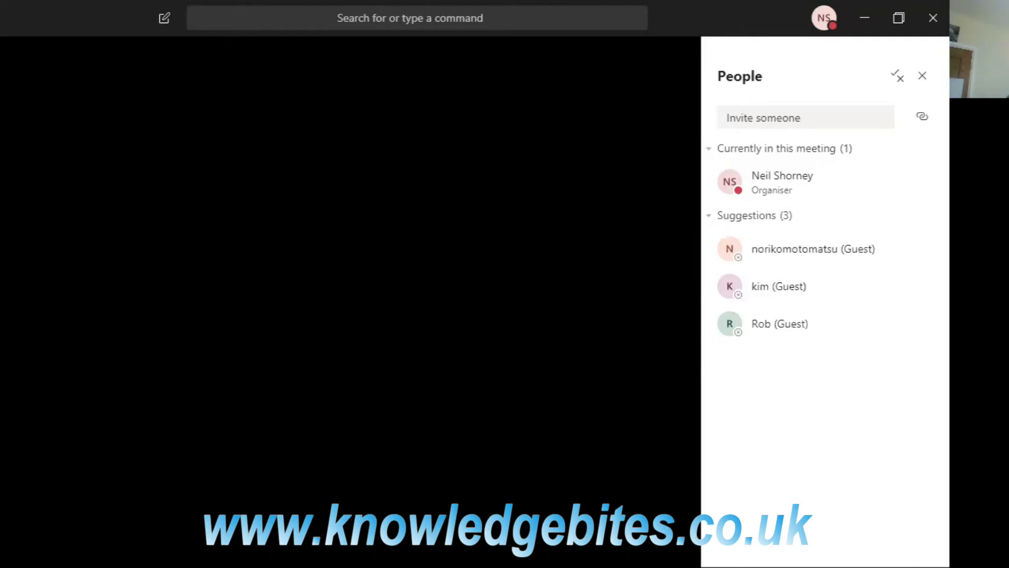
pyautogui.click(1, 105)
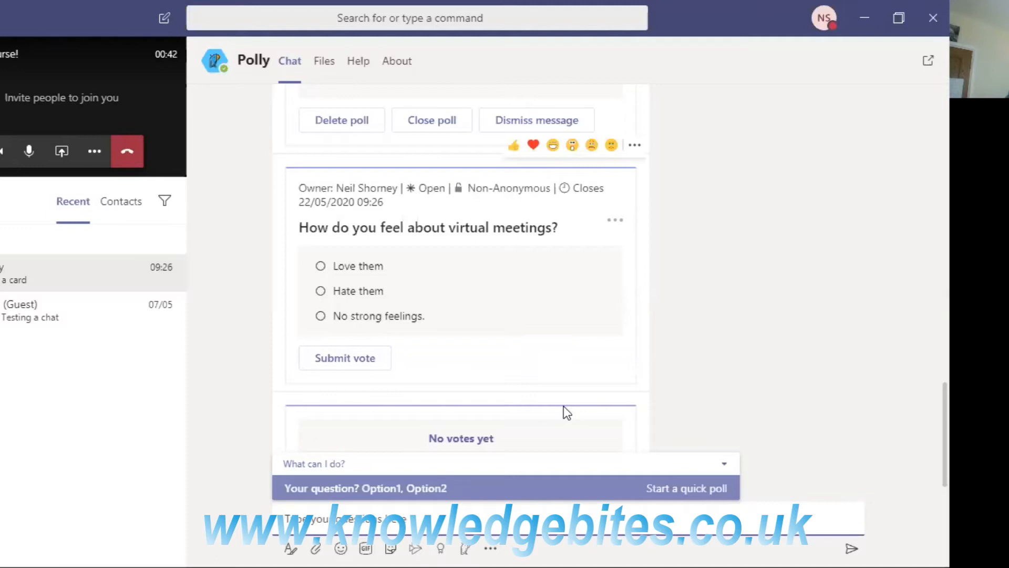
pyautogui.scroll(15, 560, 401)
pyautogui.scroll(-10, 549, 391)
pyautogui.click(494, 507)
pyautogui.write('kuydf,hyukgf.l')
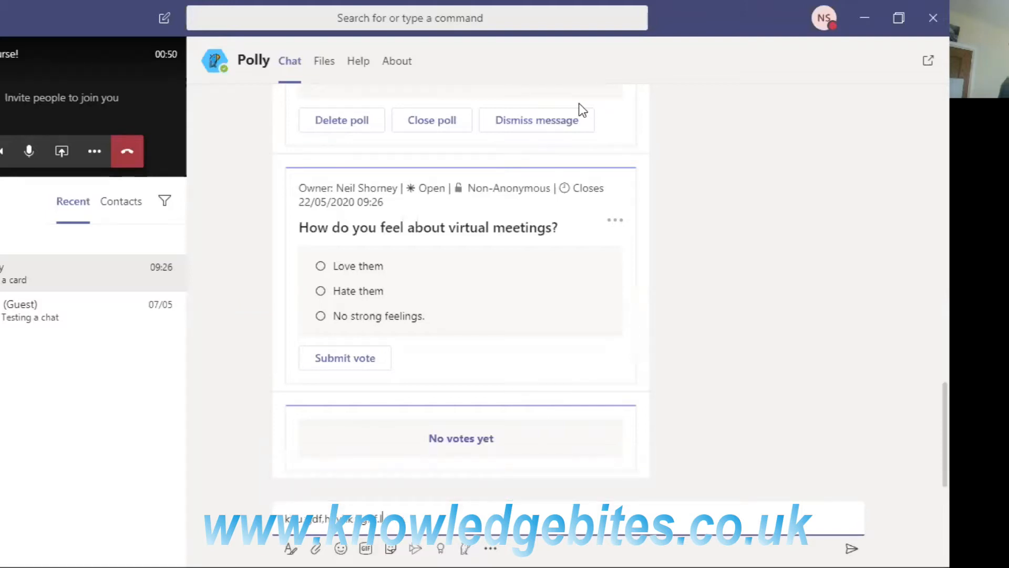
pyautogui.write('k')
pyautogui.press('Return')
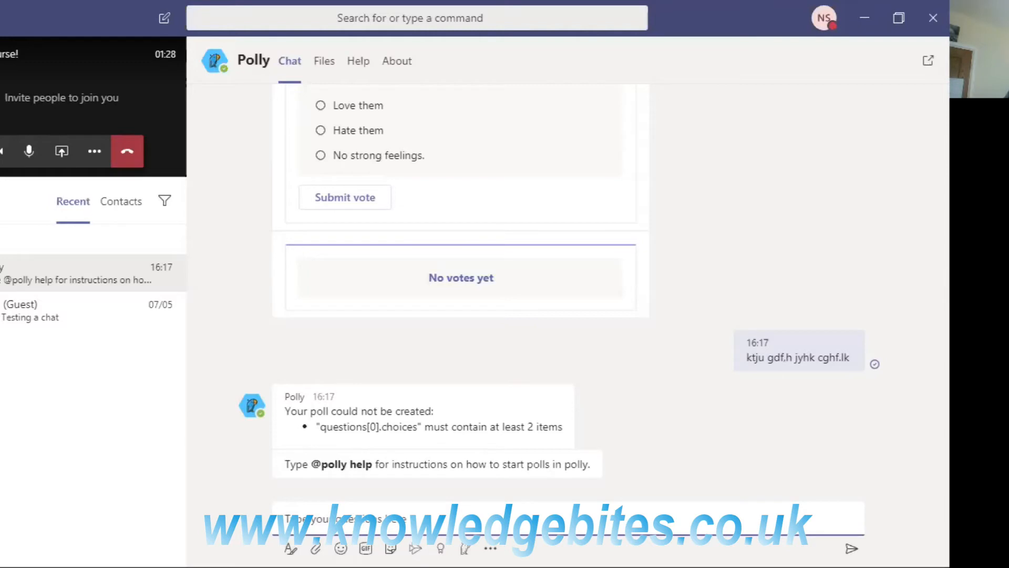
# Step: Start an instant meeting with the subject "Breakout A" in the private Breakout A channel
pyautogui.hotkey('ctrl', '3')
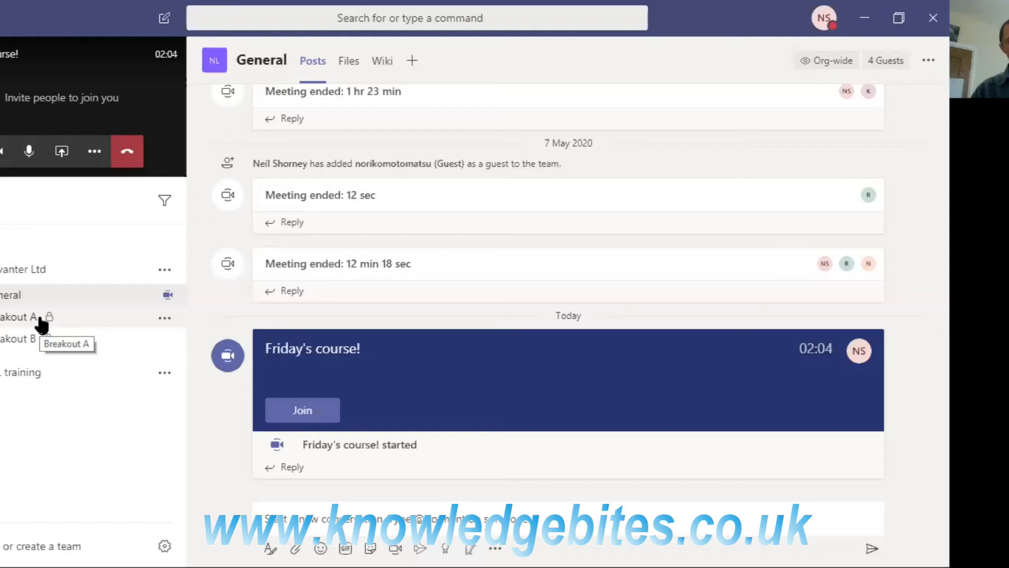
pyautogui.click(83, 326)
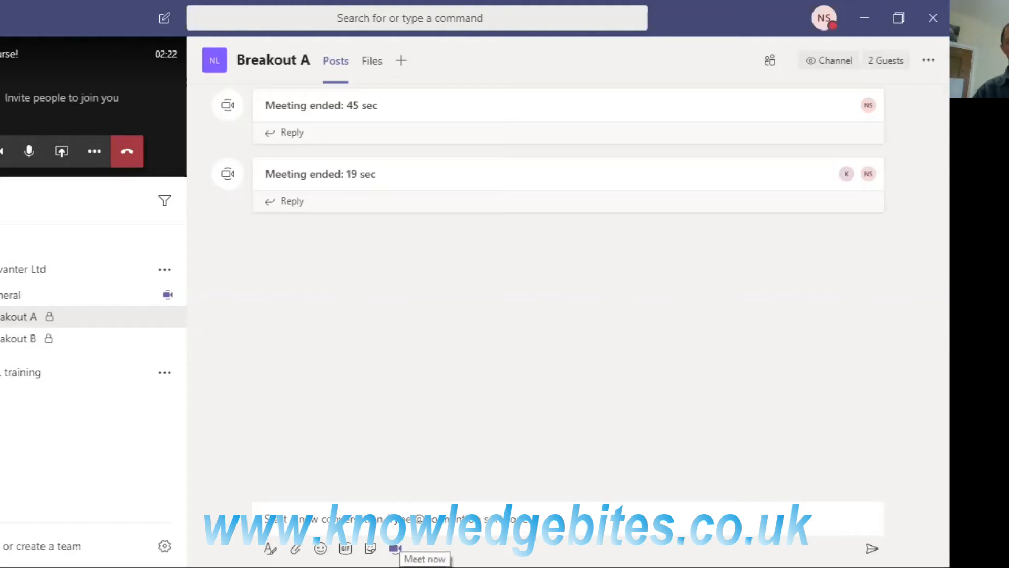
pyautogui.click(395, 548)
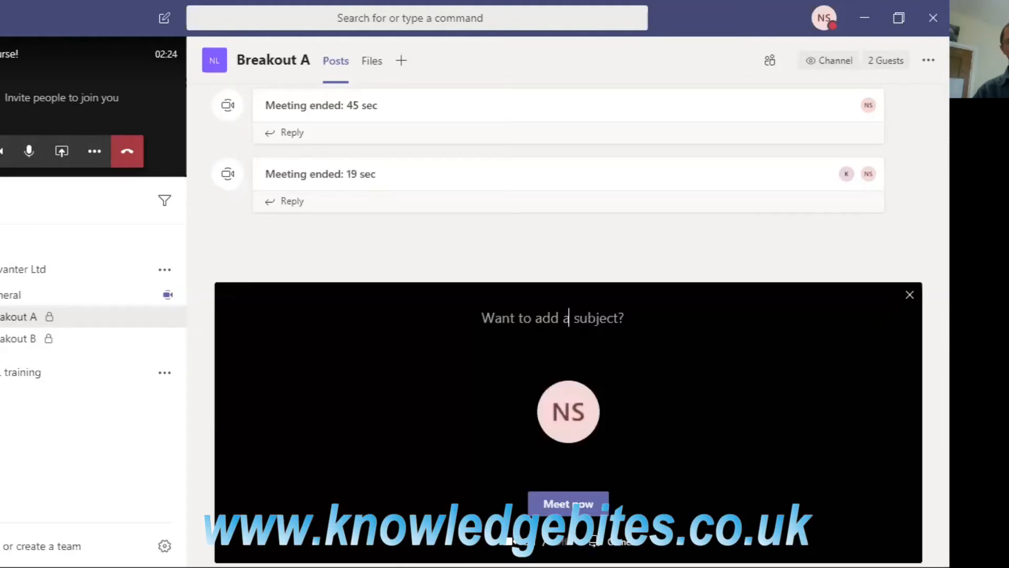
pyautogui.write('Br')
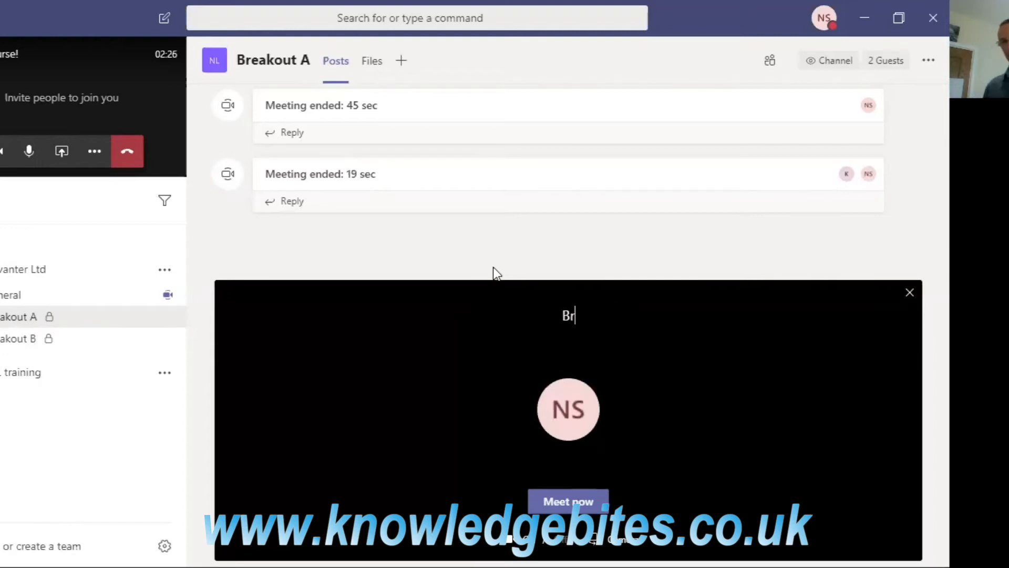
pyautogui.write('eakout 1')
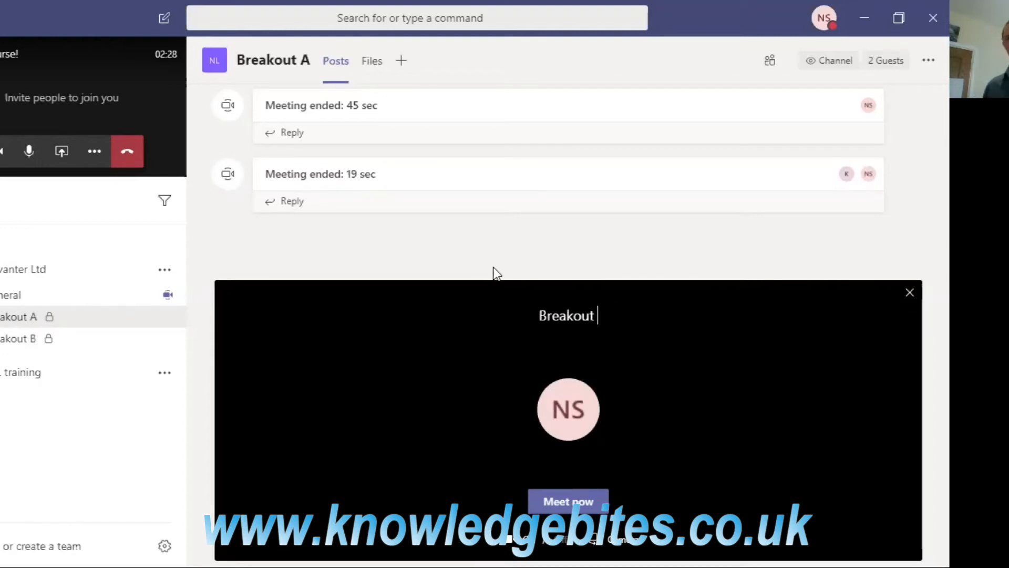
pyautogui.press('BackSpace')
pyautogui.write('A')
pyautogui.click(551, 490)
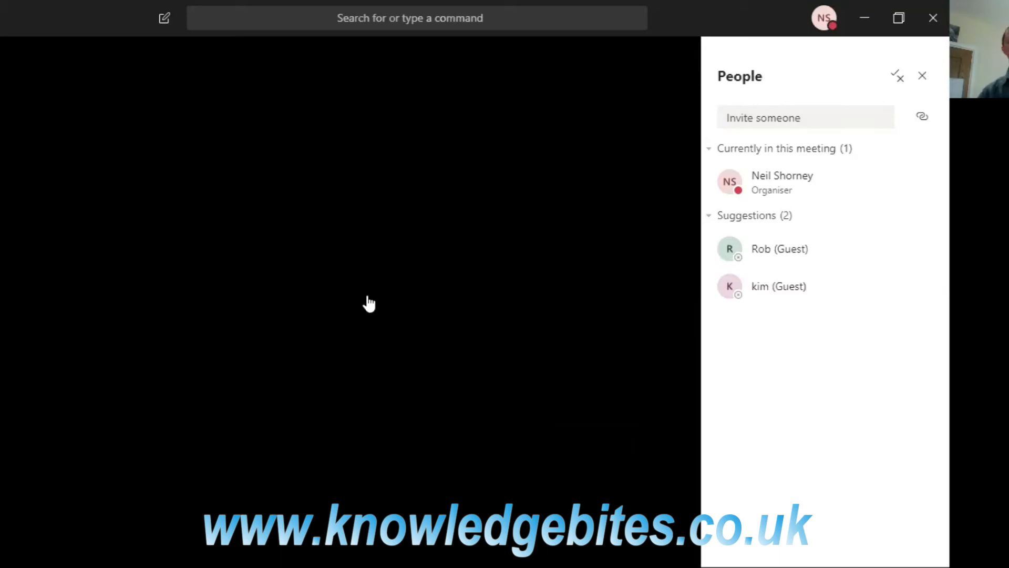
# Step: Share the Microsoft Whiteboard in the breakout meeting
pyautogui.moveTo(477, 346)
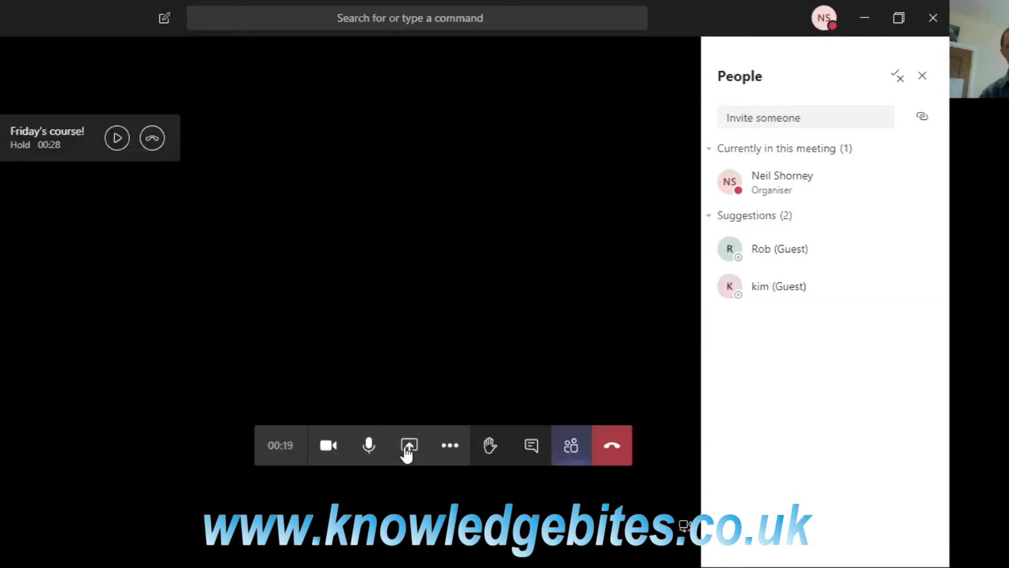
pyautogui.moveTo(406, 448)
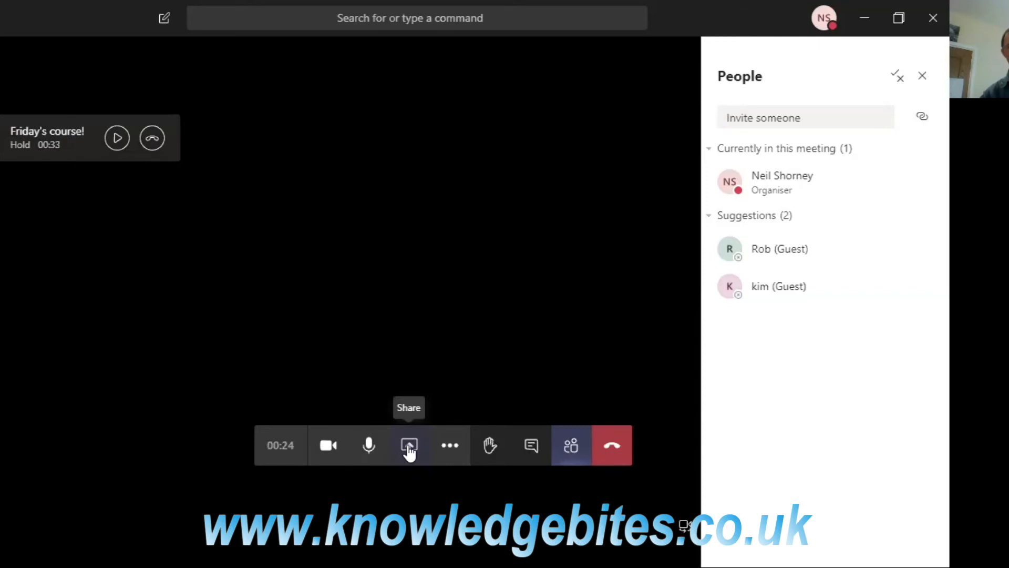
pyautogui.click(409, 448)
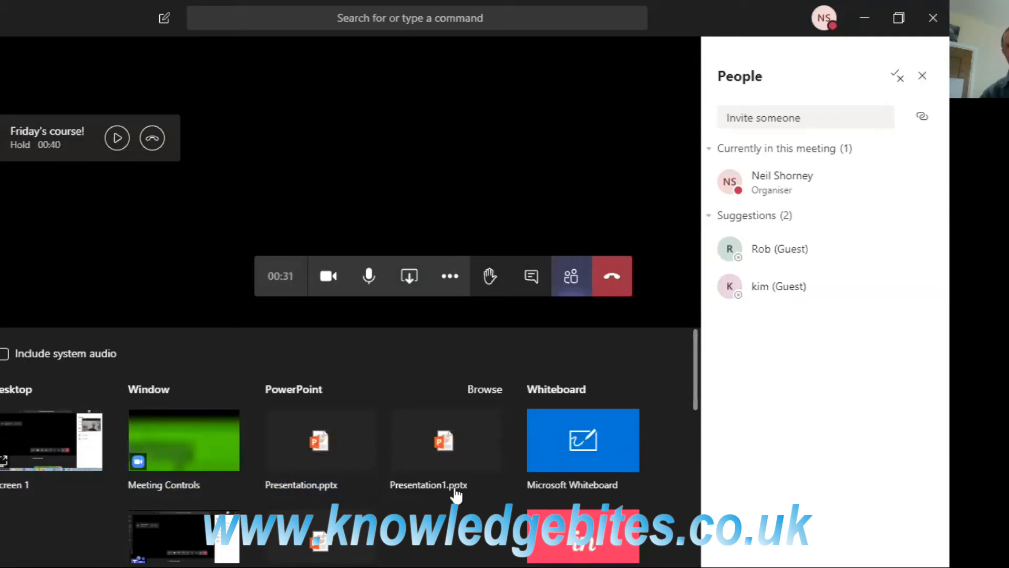
pyautogui.click(588, 453)
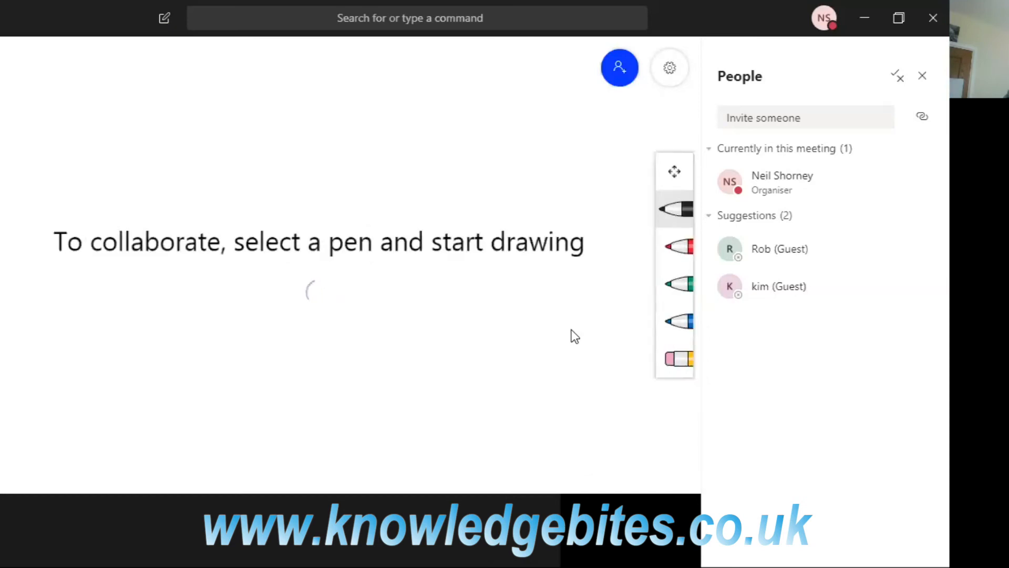
# Step: With the red pen, handwrite the presenter's first name on the whiteboard and draw an oval and a left-pointing arrow below it
pyautogui.click(680, 247)
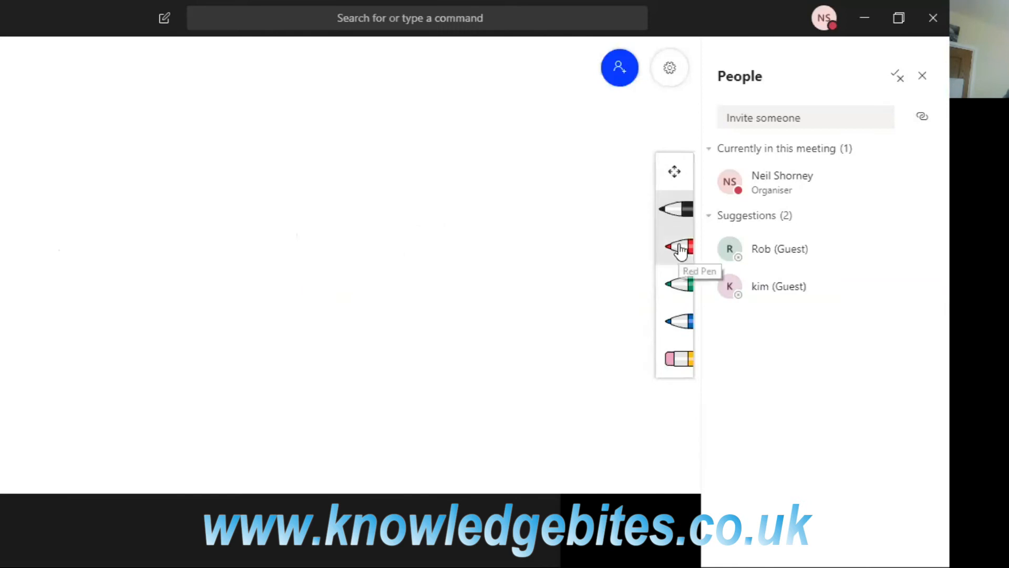
pyautogui.click(681, 249)
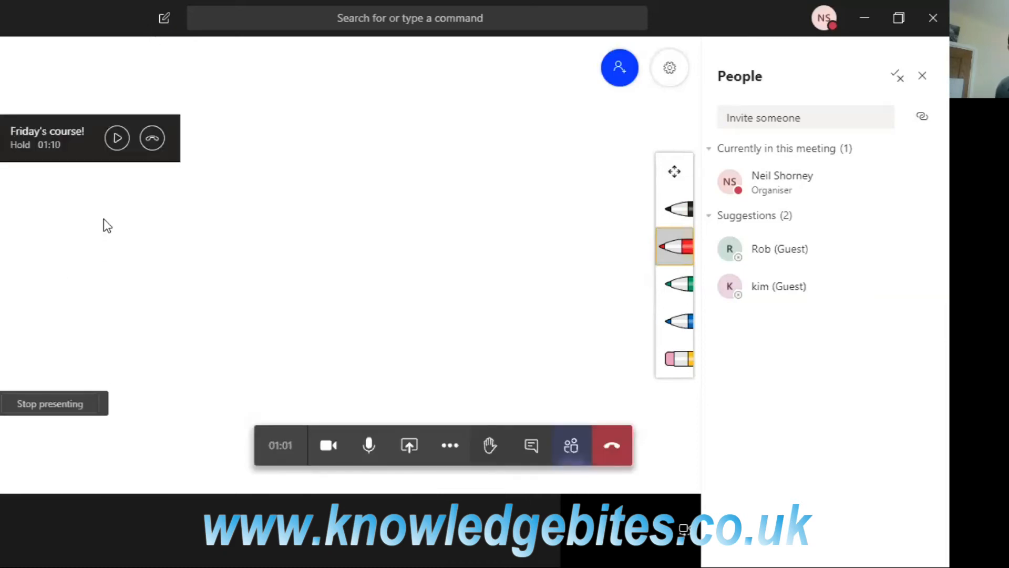
pyautogui.moveTo(261, 140)
pyautogui.mouseDown()
pyautogui.moveTo(256, 175)
pyautogui.moveTo(299, 142)
pyautogui.mouseUp()
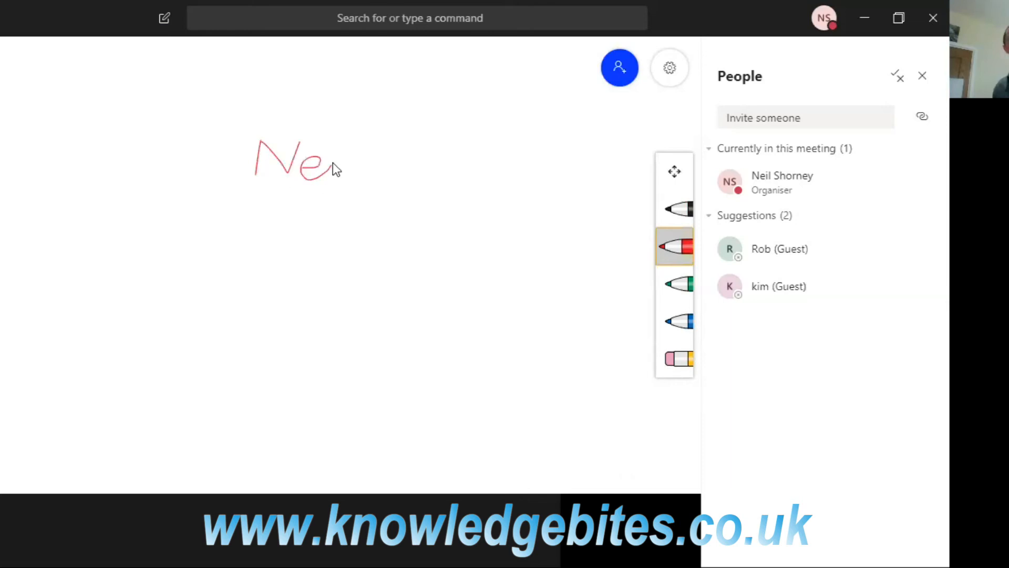
pyautogui.moveTo(366, 126); pyautogui.dragTo(371, 189)
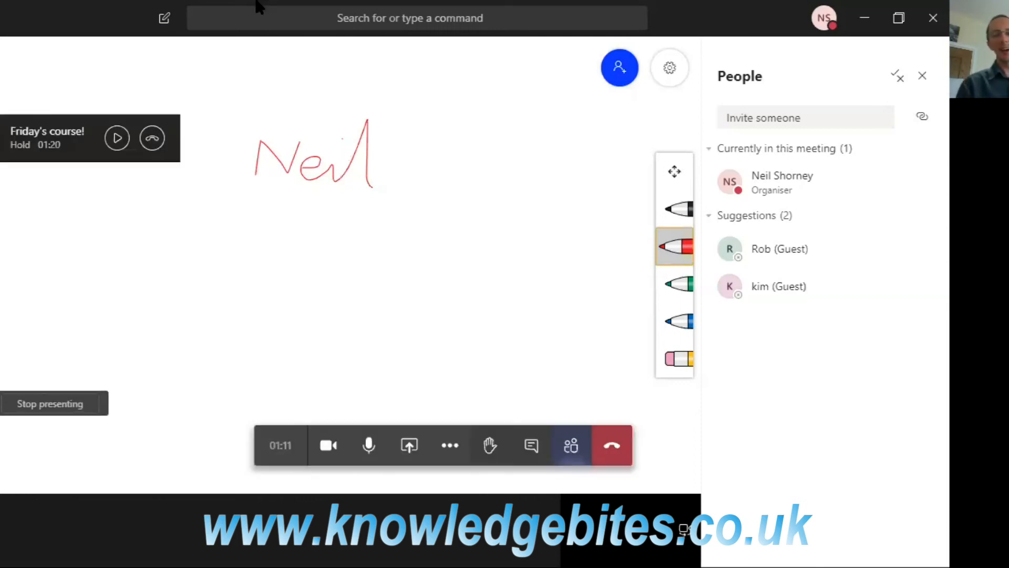
pyautogui.moveTo(489, 227); pyautogui.dragTo(490, 235)
pyautogui.moveTo(456, 181)
pyautogui.mouseDown()
pyautogui.moveTo(434, 299)
pyautogui.moveTo(426, 188)
pyautogui.moveTo(166, 220)
pyautogui.moveTo(247, 249)
pyautogui.mouseUp()
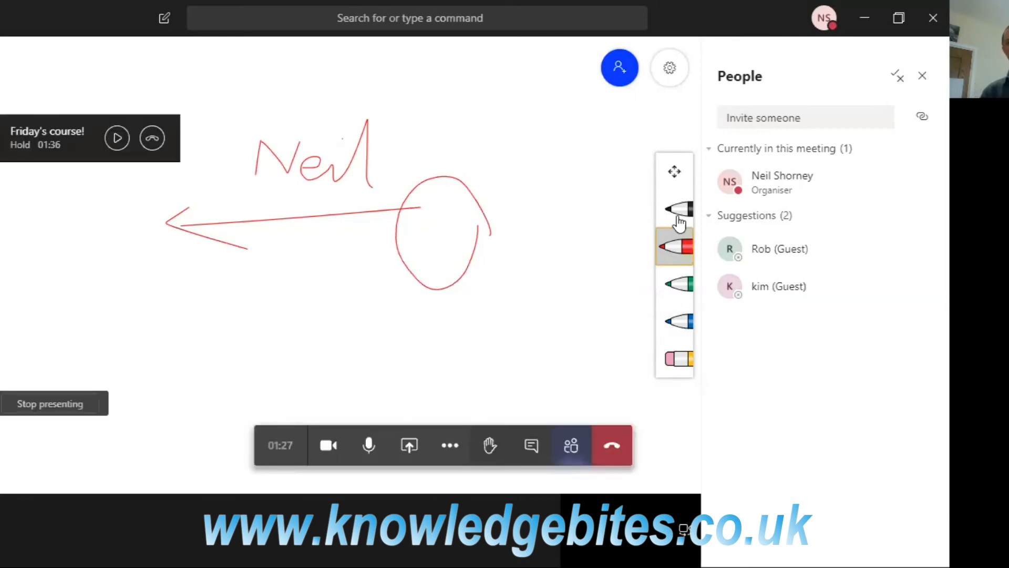
# Step: Erase the oval, the arrow and the handwritten name from the whiteboard
pyautogui.click(680, 360)
pyautogui.moveTo(473, 238); pyautogui.dragTo(471, 259)
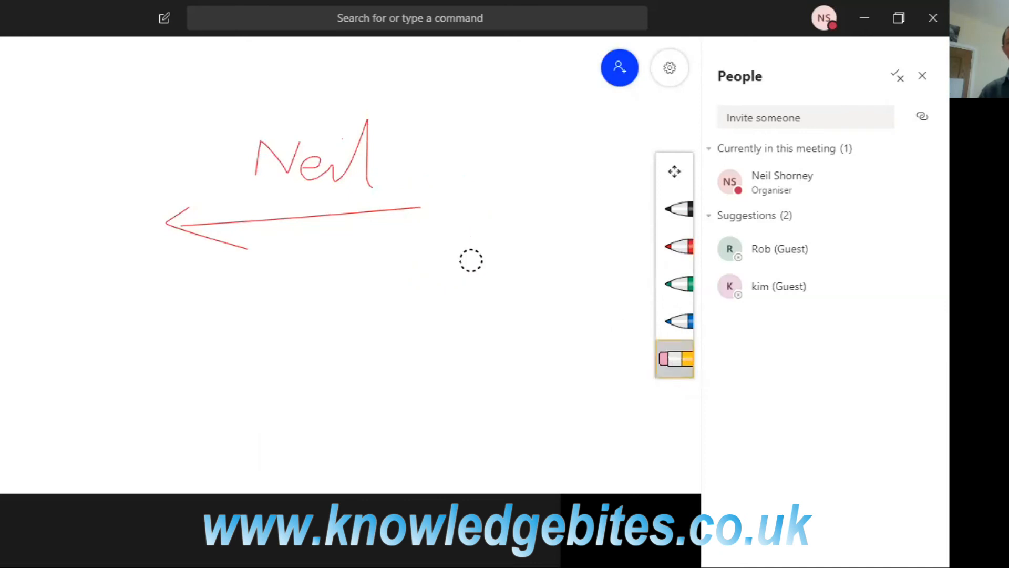
pyautogui.moveTo(365, 213); pyautogui.dragTo(372, 166)
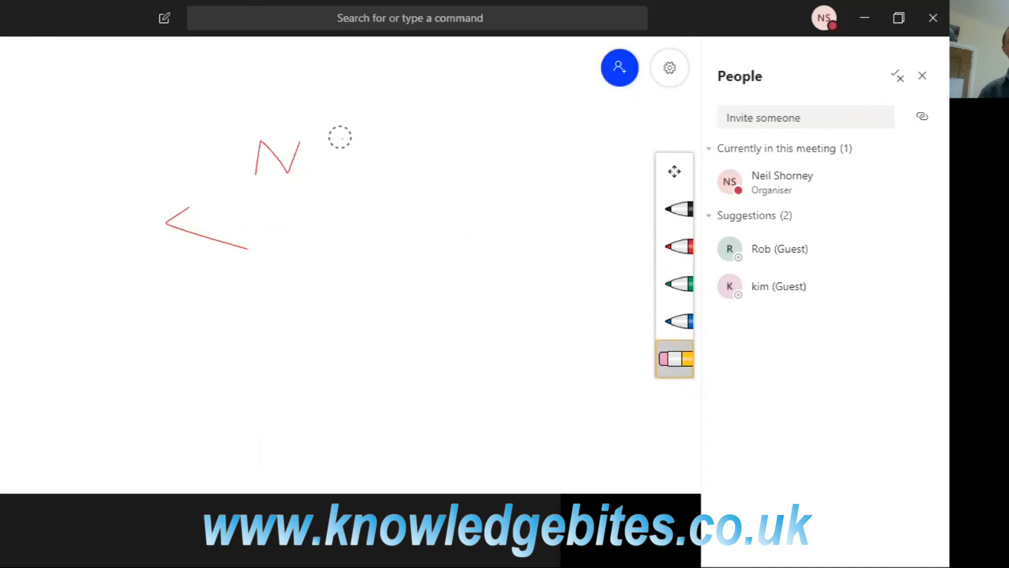
pyautogui.moveTo(259, 163); pyautogui.dragTo(232, 189)
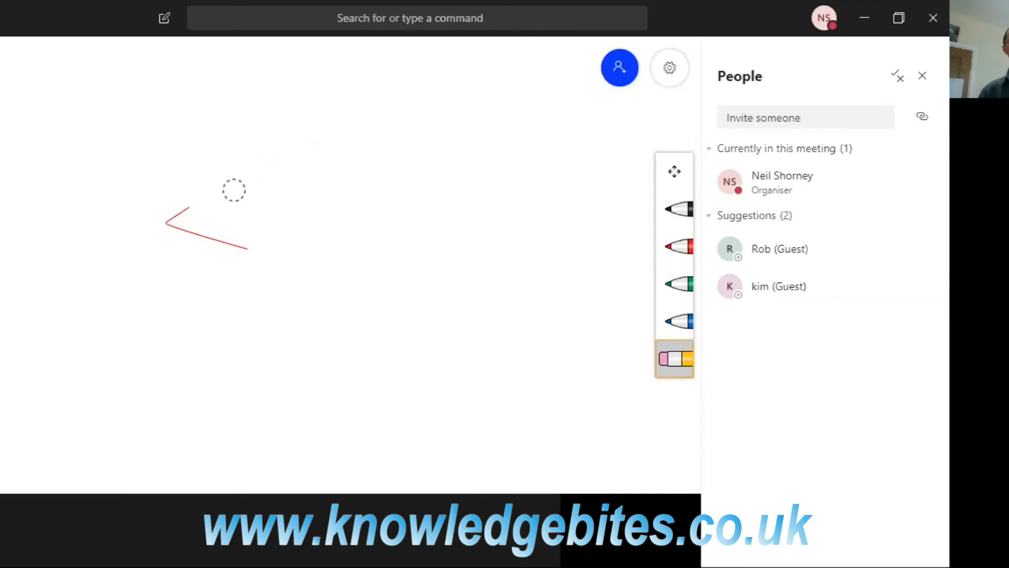
pyautogui.moveTo(219, 234); pyautogui.dragTo(232, 231)
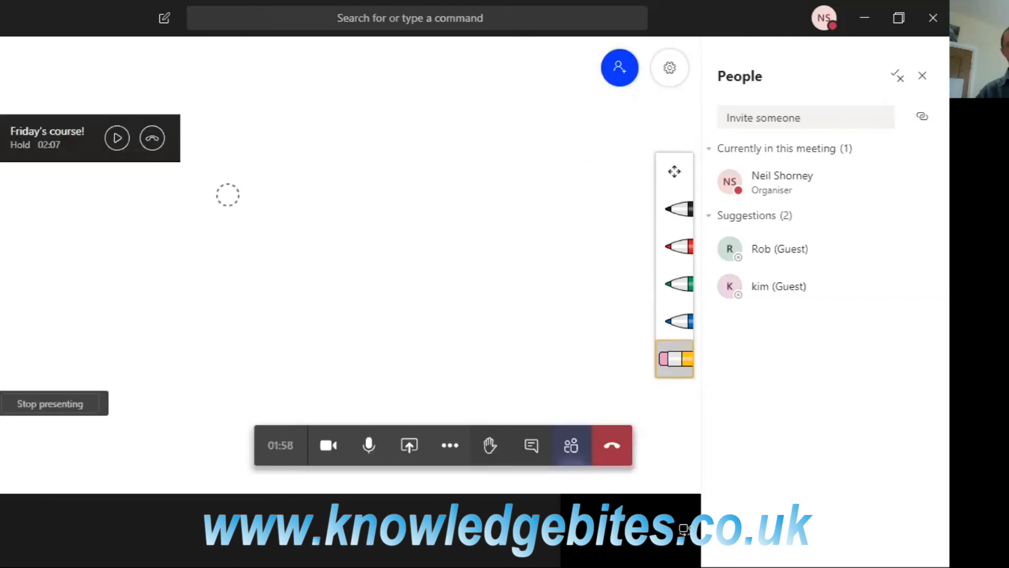
# Step: Leave the breakout meeting for the held "Friday's course!" meeting, and hang up that call as well
pyautogui.click(612, 450)
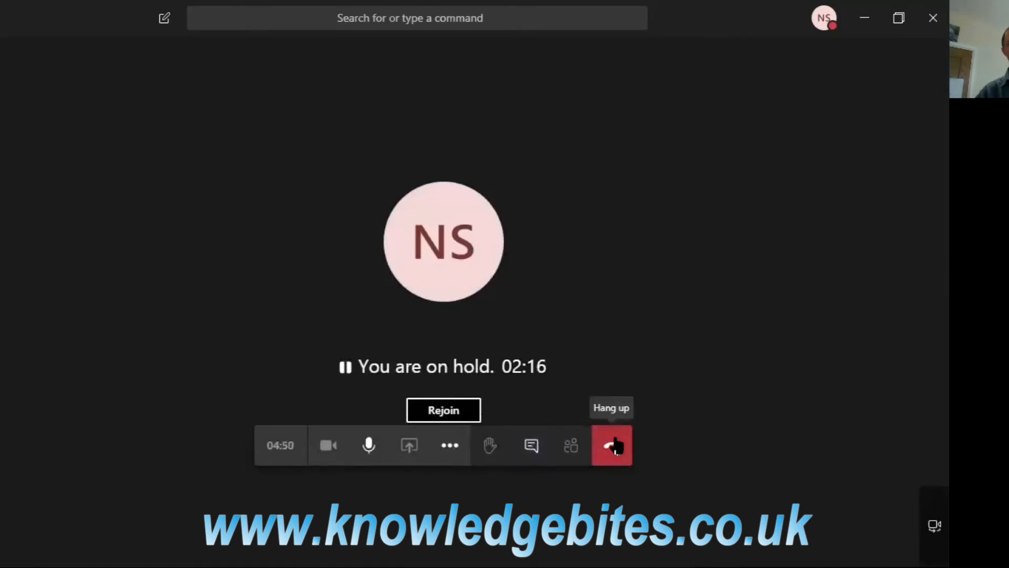
pyautogui.click(460, 415)
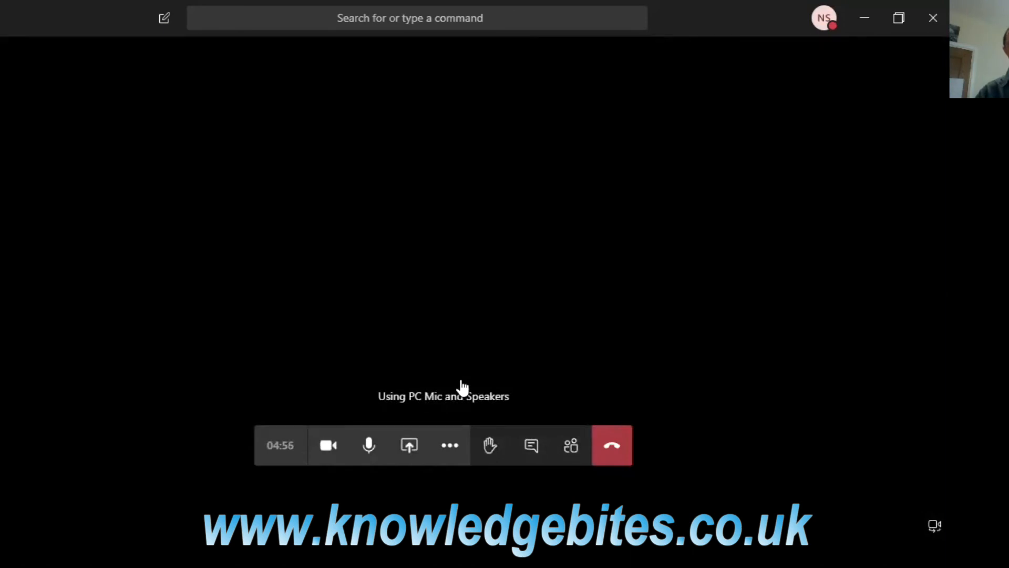
pyautogui.click(609, 446)
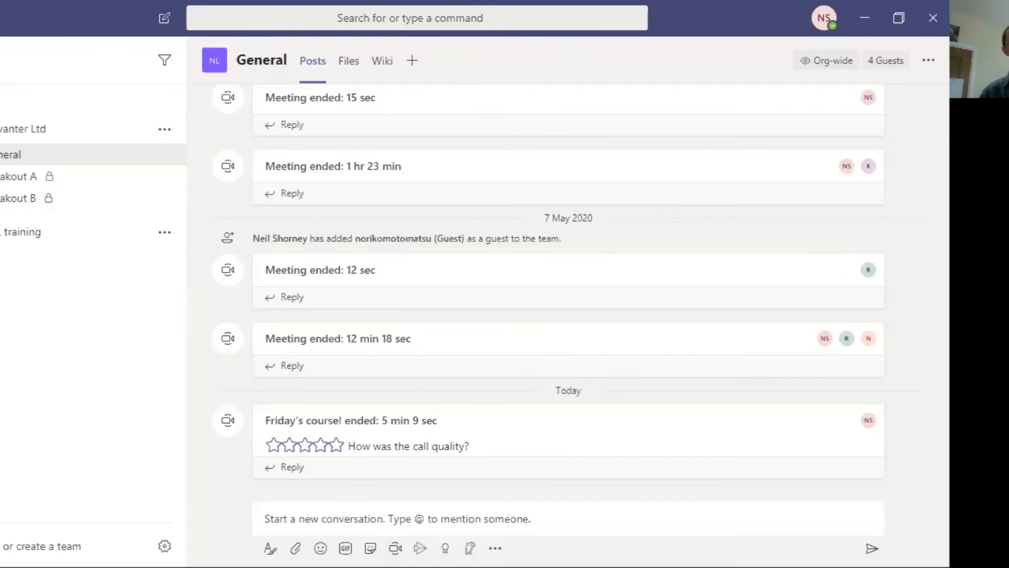
# Step: Look at the latest Forms poll activity and the recent files, and return to the teams and channels
pyautogui.hotkey('ctrl', '1')
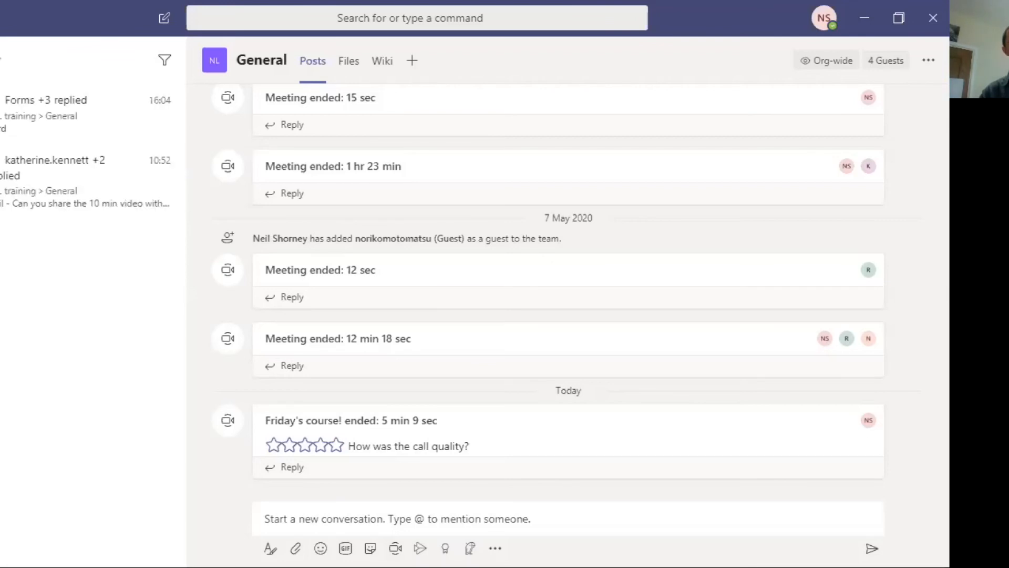
pyautogui.click(68, 86)
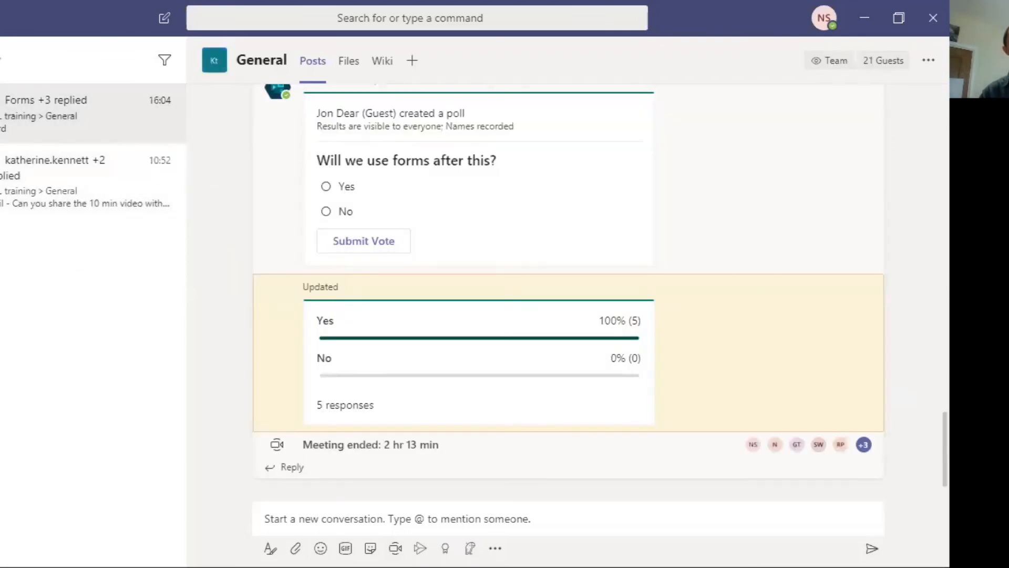
pyautogui.hotkey('ctrl', '6')
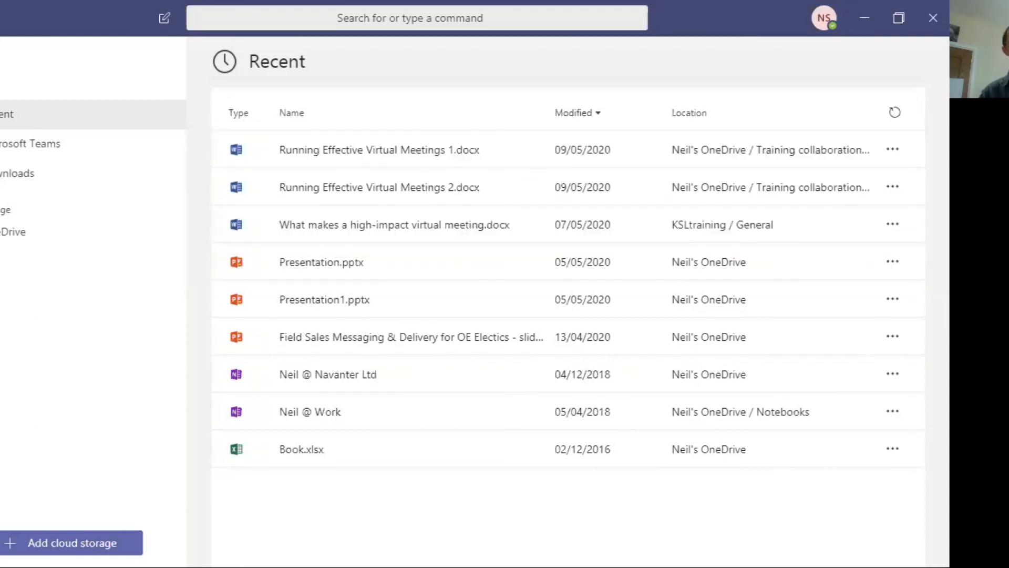
pyautogui.hotkey('ctrl', '3')
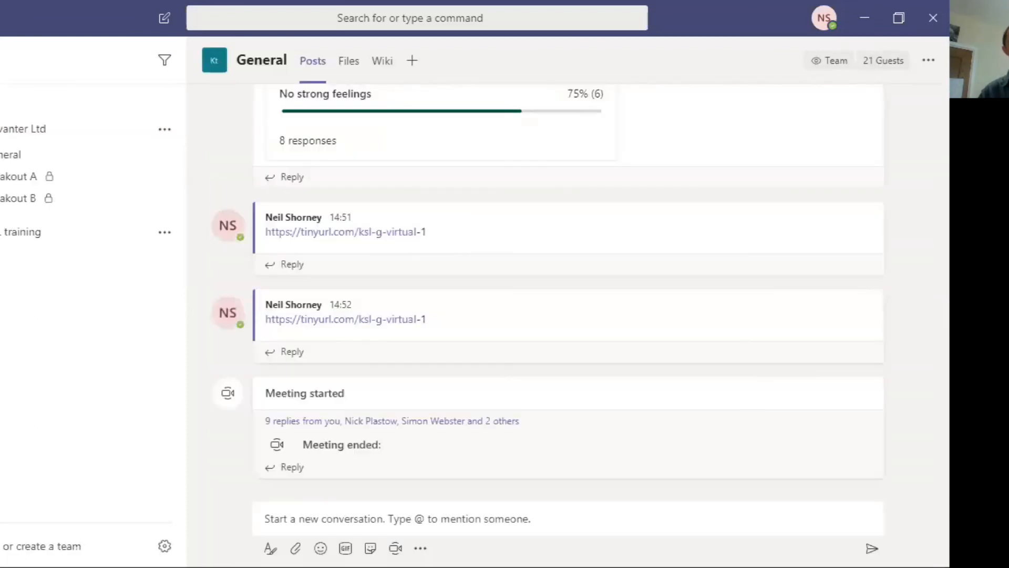